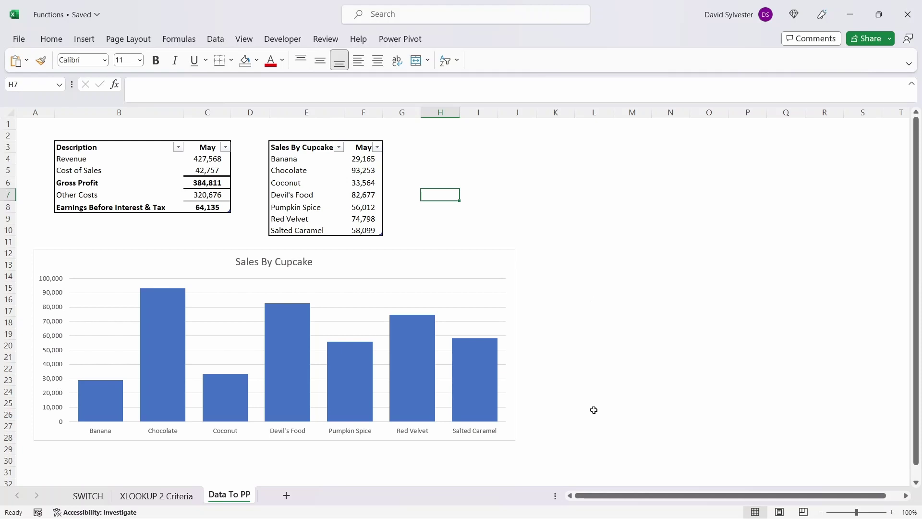
Step: Copy the earnings table B3:C8 in Excel and switch to the PowerPoint presentation
{"action": "left_click_drag", "start_coordinate": [76, 148], "coordinate": [210, 207]}
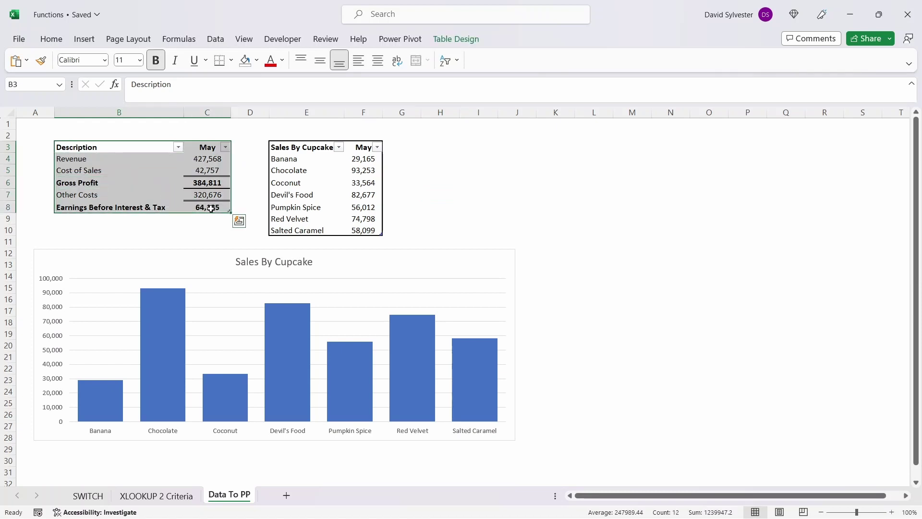
{"action": "key", "text": "ctrl+c"}
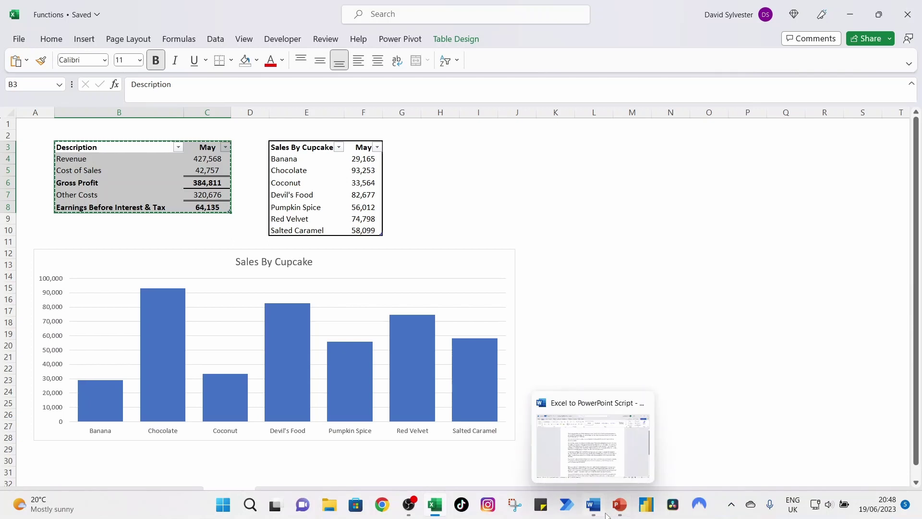
{"action": "left_click", "coordinate": [619, 505]}
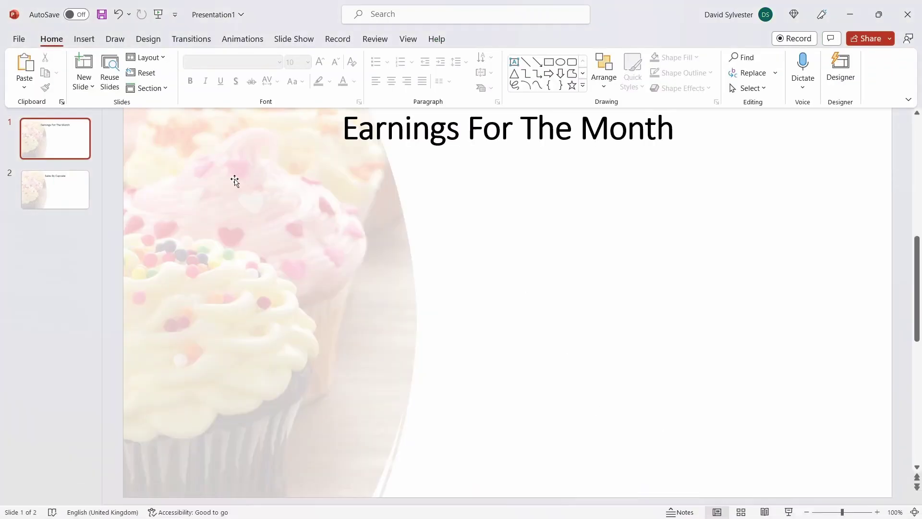
Step: Paste Special the earnings table as a linked Microsoft Excel Worksheet Object
{"action": "left_click", "coordinate": [20, 91]}
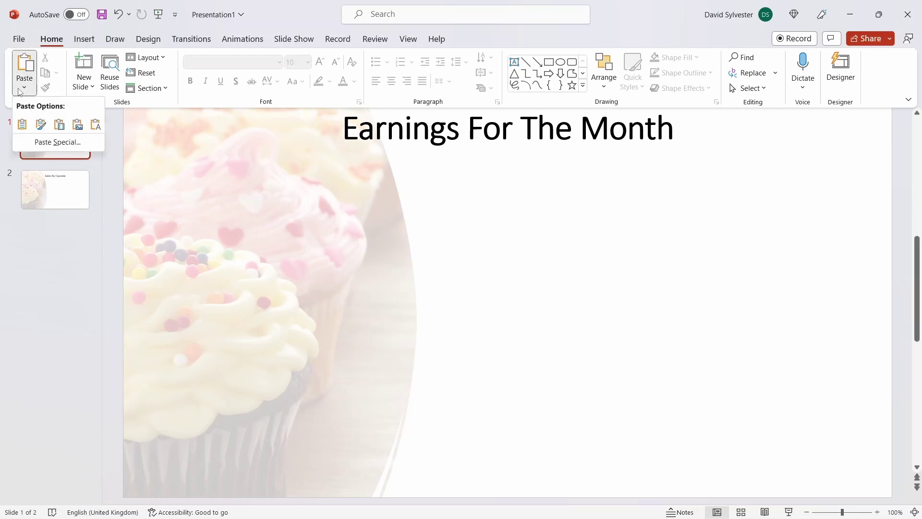
{"action": "left_click", "coordinate": [29, 146]}
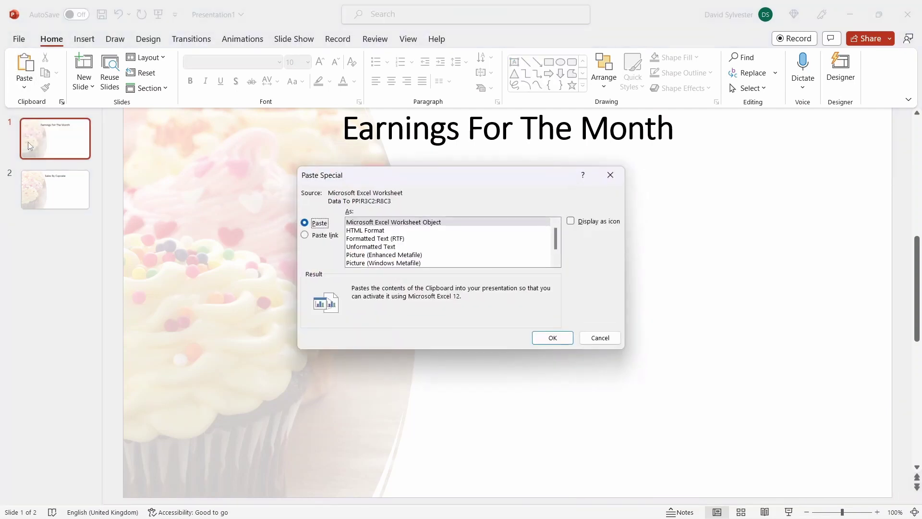
{"action": "left_click", "coordinate": [305, 236]}
{"action": "left_click", "coordinate": [449, 223]}
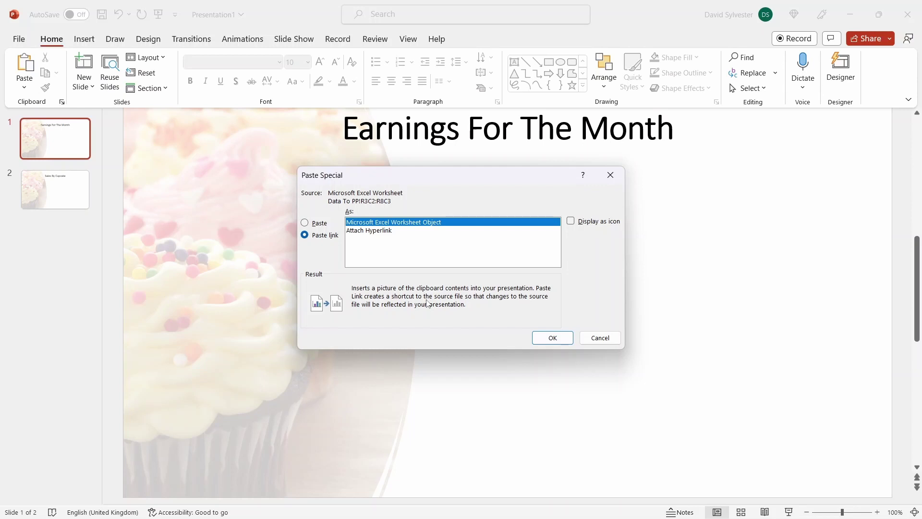
{"action": "left_click", "coordinate": [539, 341]}
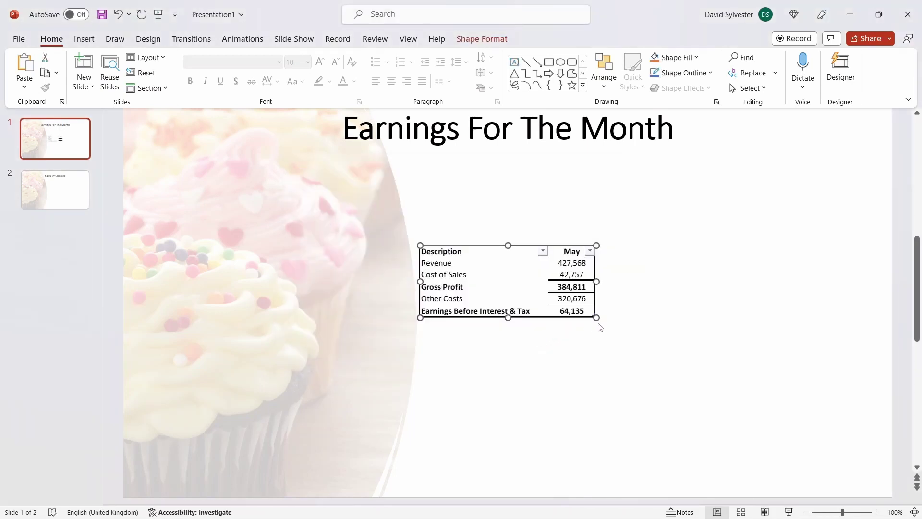
Step: Drag the table's corner to enlarge the earnings table across most of slide 1, then deselect it
{"action": "left_click_drag", "start_coordinate": [596, 318], "coordinate": [811, 433]}
{"action": "left_click", "coordinate": [653, 212]}
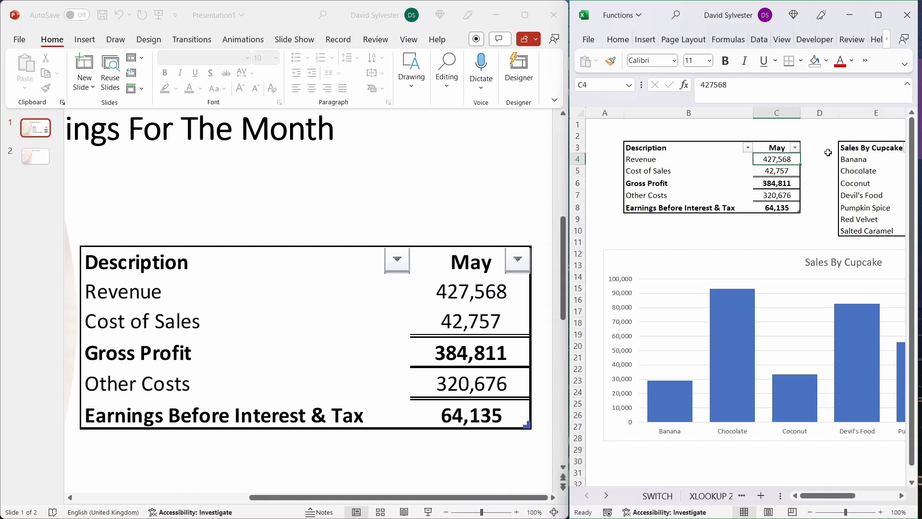
Step: Set May Revenue in C4 to 500,000, then update the linked slide table's link
{"action": "type", "text": "500000"}
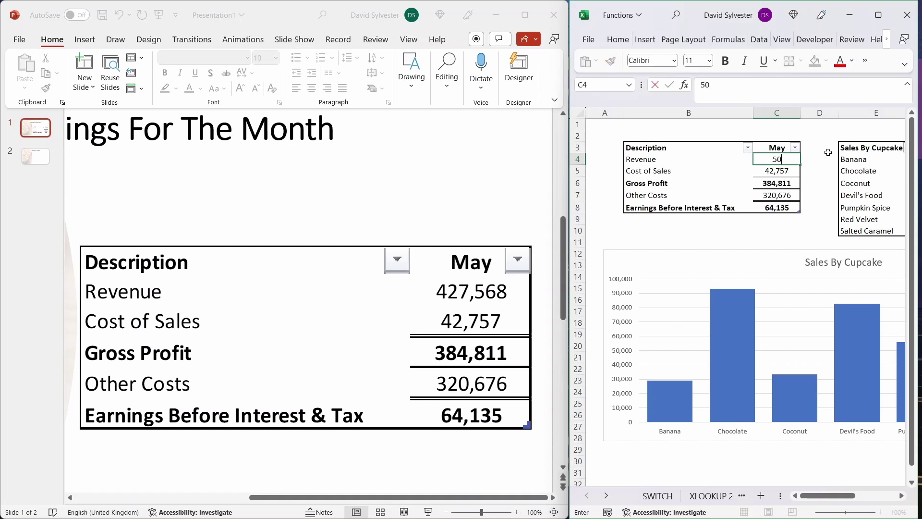
{"action": "key", "text": "Return"}
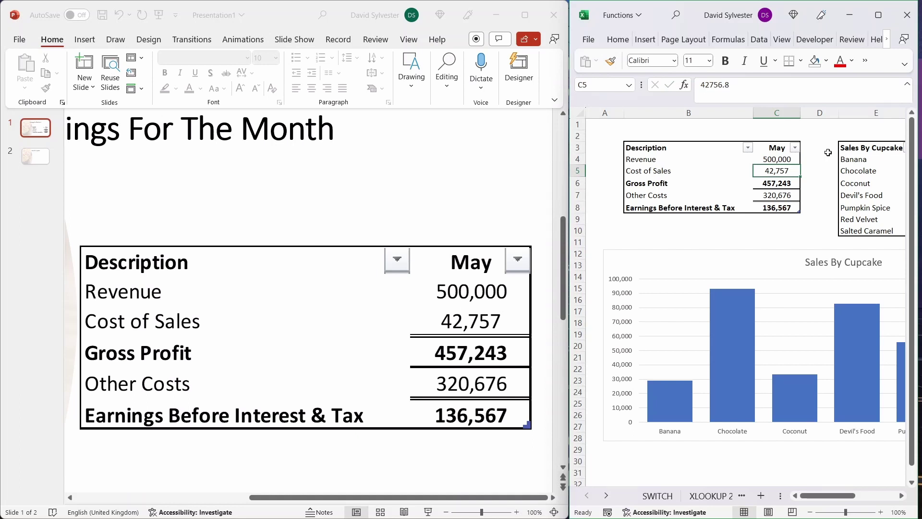
{"action": "right_click", "coordinate": [352, 329]}
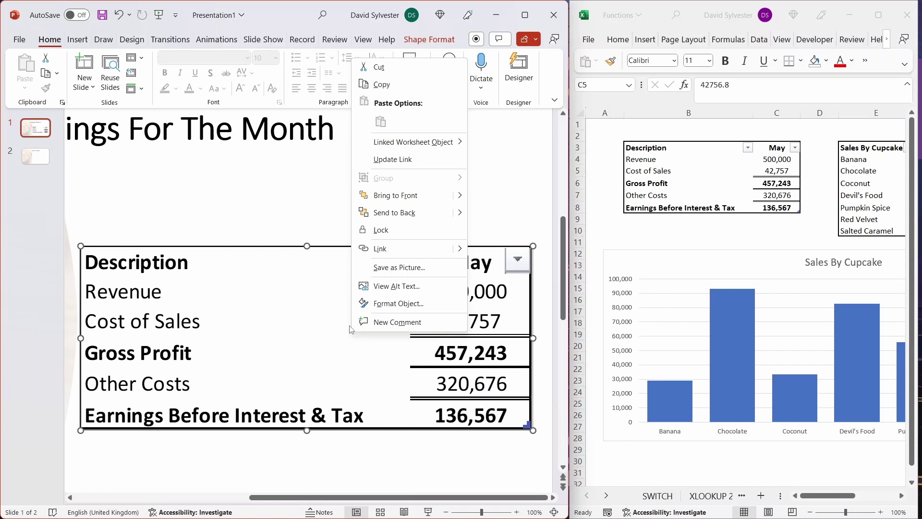
{"action": "left_click", "coordinate": [444, 162]}
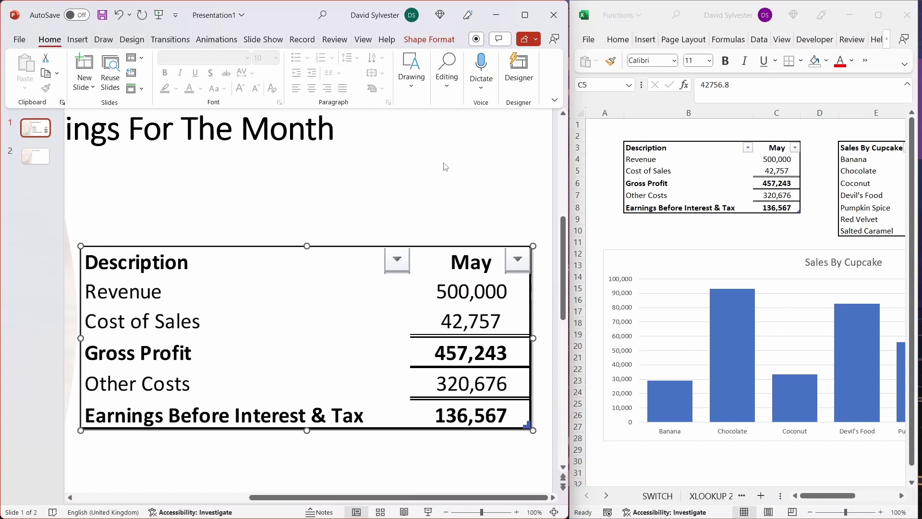
{"action": "left_click", "coordinate": [688, 159]}
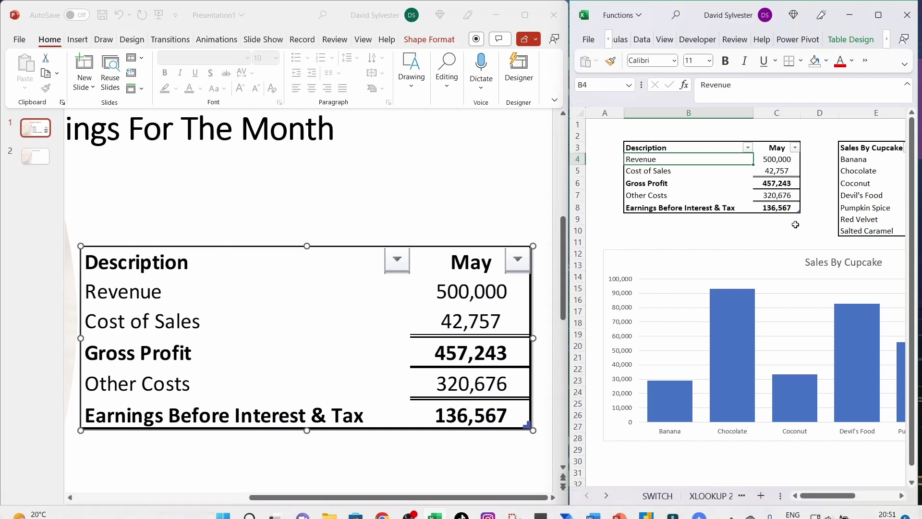
Step: Apply Orange, Table Style Light 10 to the earnings table from the Table Design styles gallery
{"action": "left_click", "coordinate": [851, 39]}
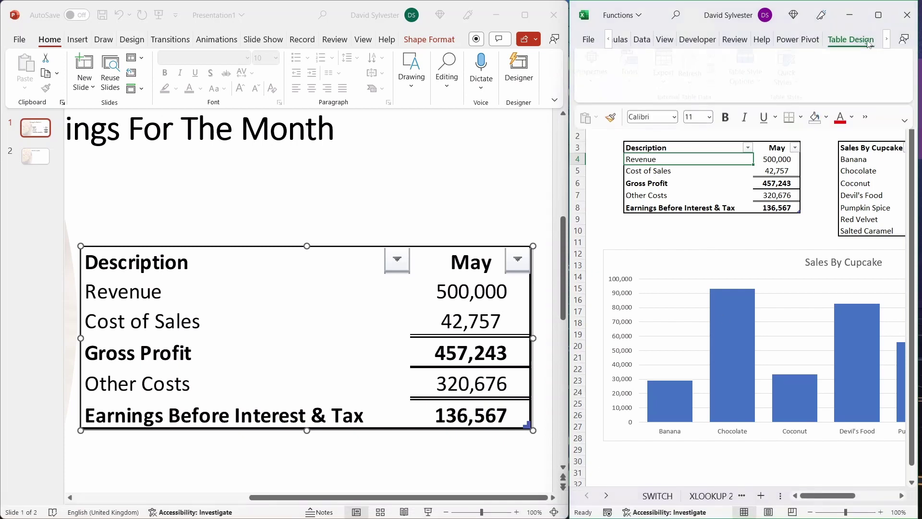
{"action": "left_click", "coordinate": [803, 88]}
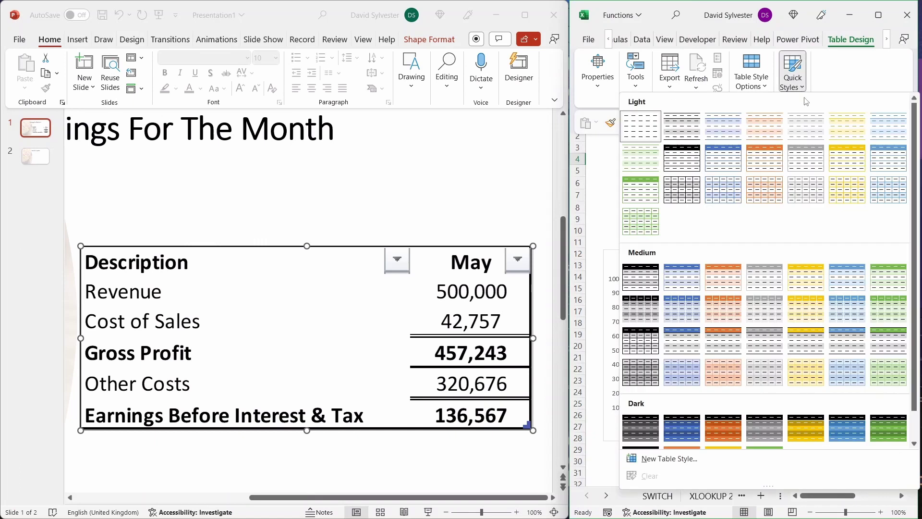
{"action": "left_click", "coordinate": [752, 166]}
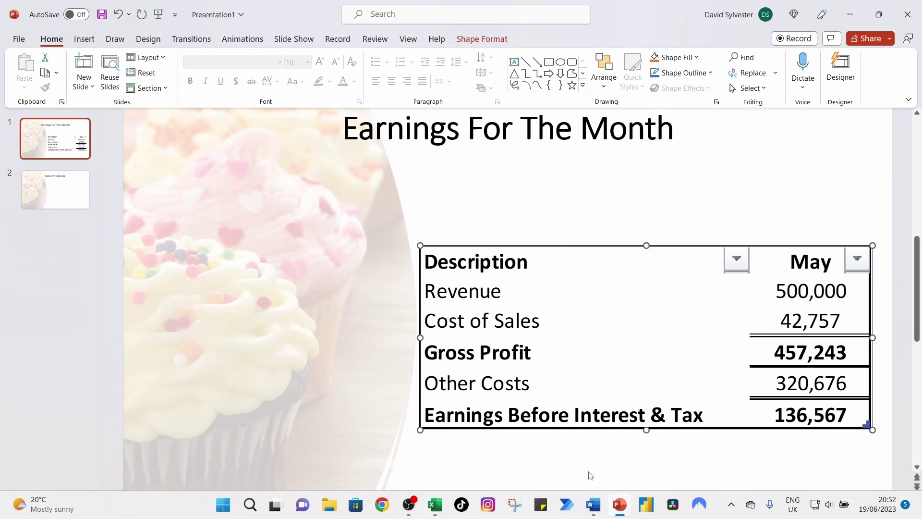
Step: Select the Sales By Cupcake chart in Excel, then go to PowerPoint's slide 2
{"action": "key", "text": "alt+Tab"}
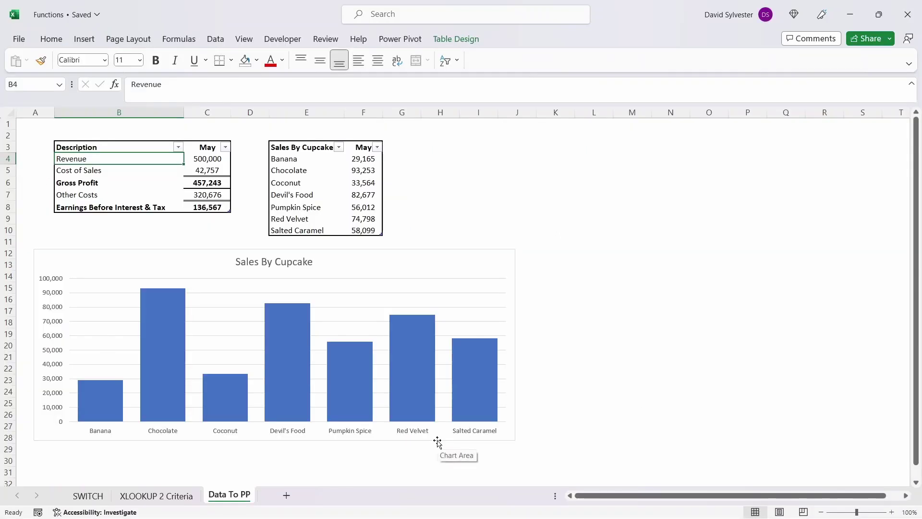
{"action": "left_click", "coordinate": [438, 440]}
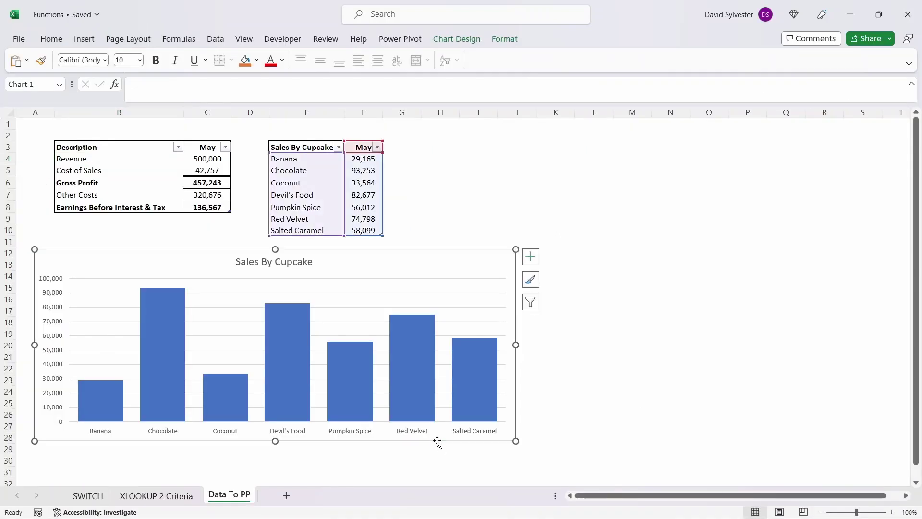
{"action": "mouse_move", "coordinate": [500, 516]}
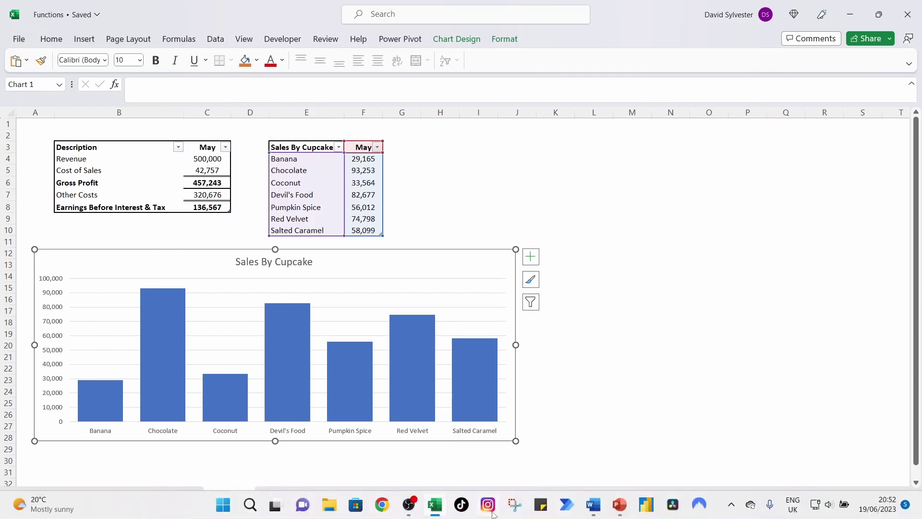
{"action": "left_click", "coordinate": [620, 505]}
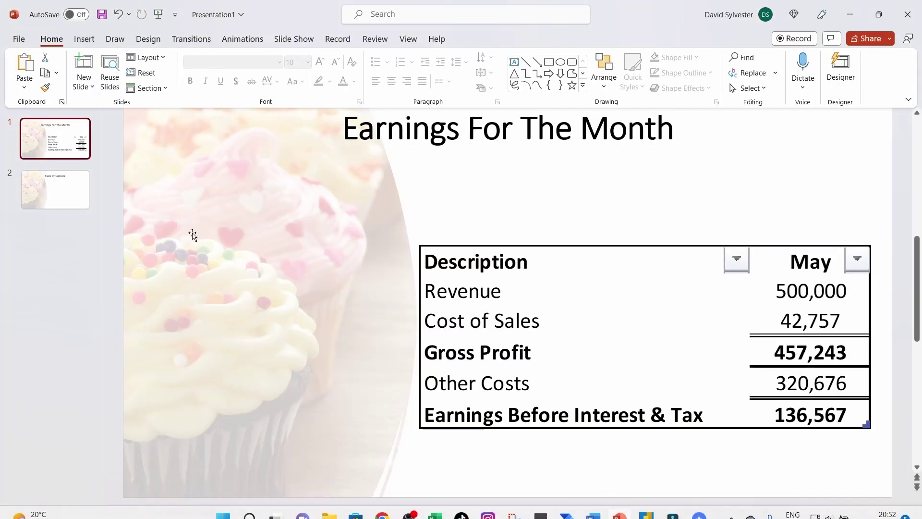
{"action": "left_click", "coordinate": [69, 190]}
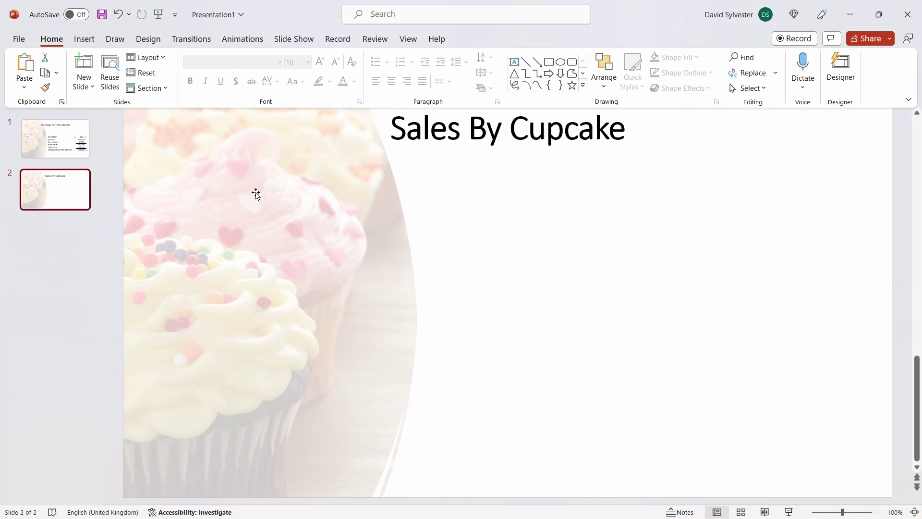
Step: Paste the chart with Keep Source Formatting & Link Data and move it down and right
{"action": "left_click", "coordinate": [25, 90]}
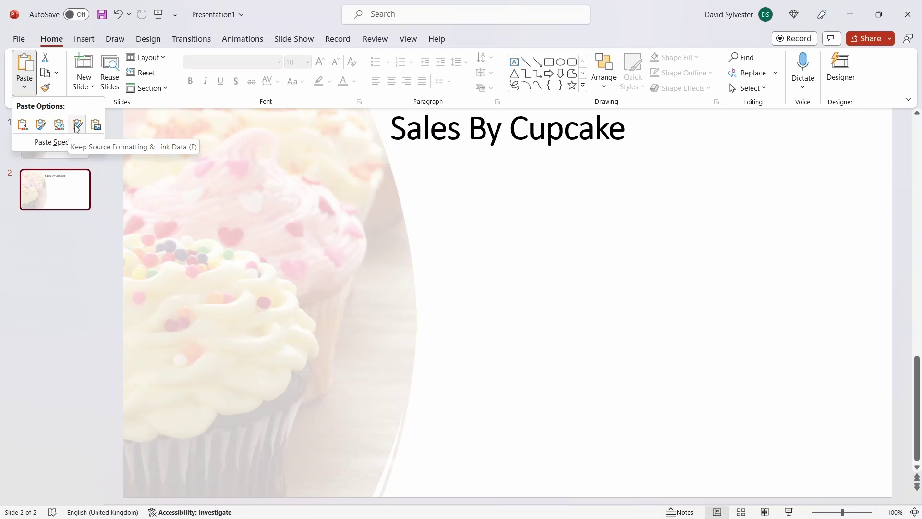
{"action": "left_click", "coordinate": [76, 125]}
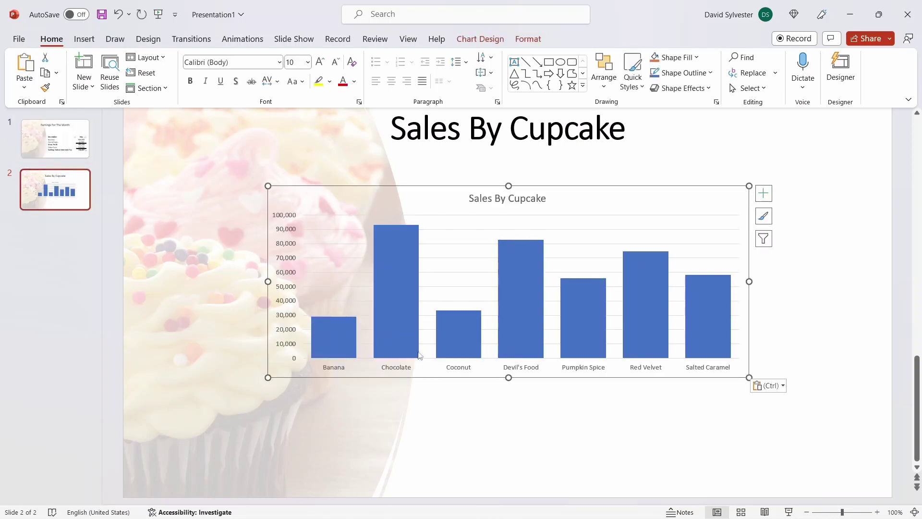
{"action": "left_click_drag", "start_coordinate": [436, 378], "coordinate": [548, 417]}
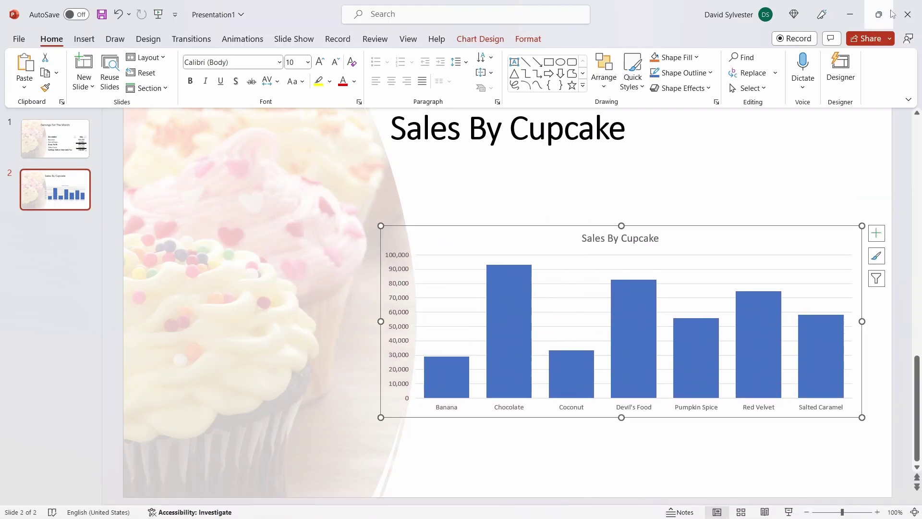
{"action": "left_click", "coordinate": [878, 18]}
{"action": "left_click", "coordinate": [816, 10]}
{"action": "left_click", "coordinate": [878, 9]}
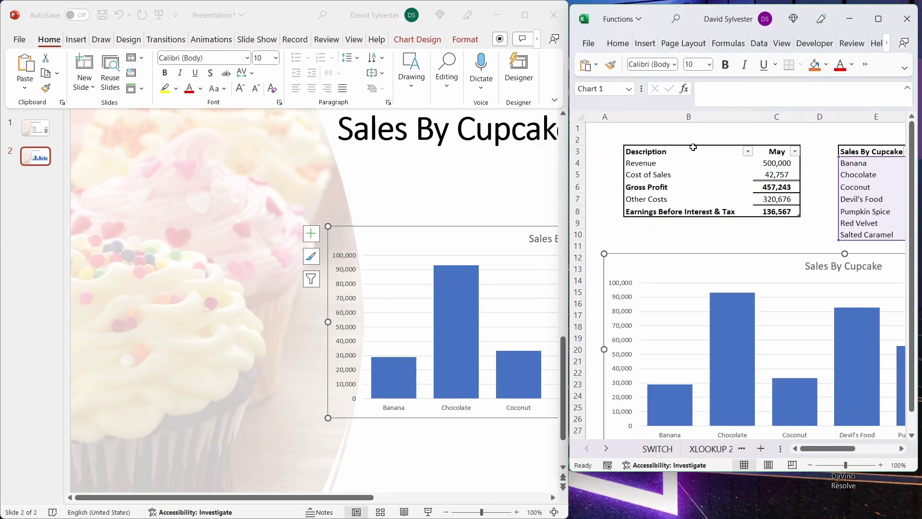
{"action": "left_click_drag", "start_coordinate": [669, 472], "coordinate": [671, 517]}
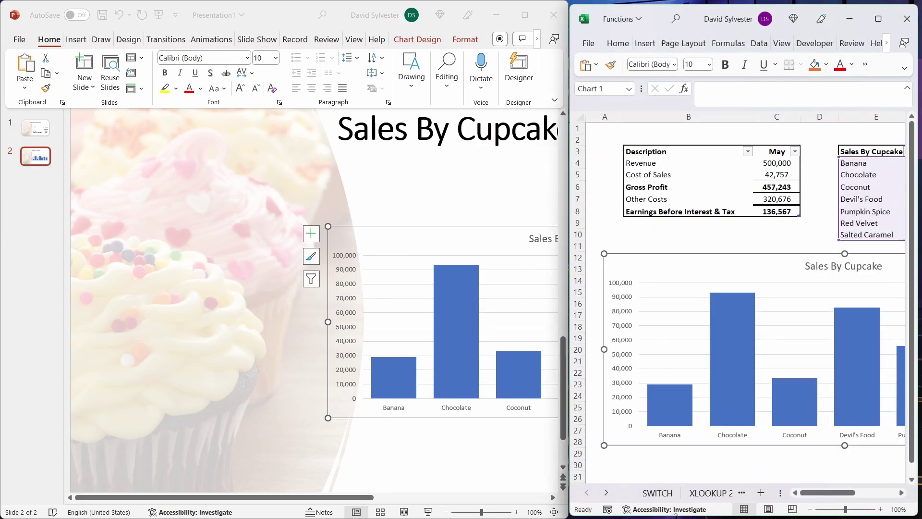
{"action": "left_click_drag", "start_coordinate": [842, 496], "coordinate": [867, 504]}
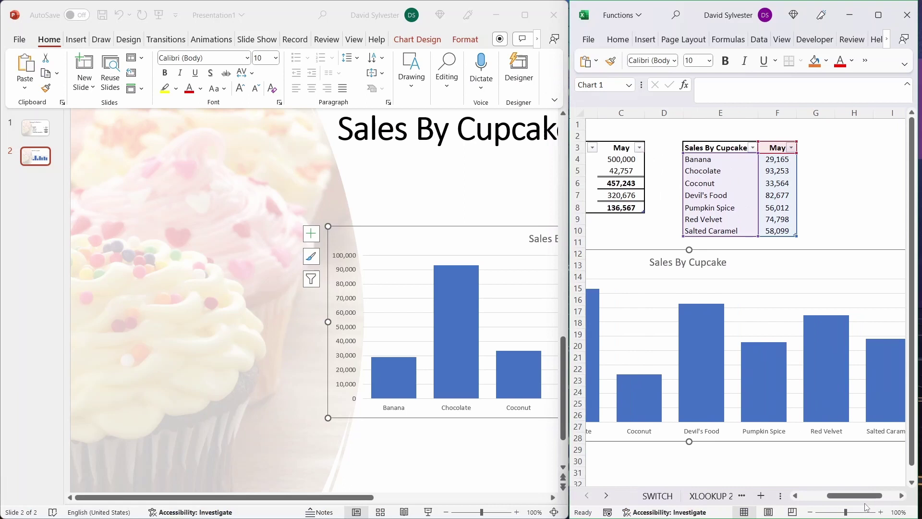
{"action": "left_click", "coordinate": [782, 160]}
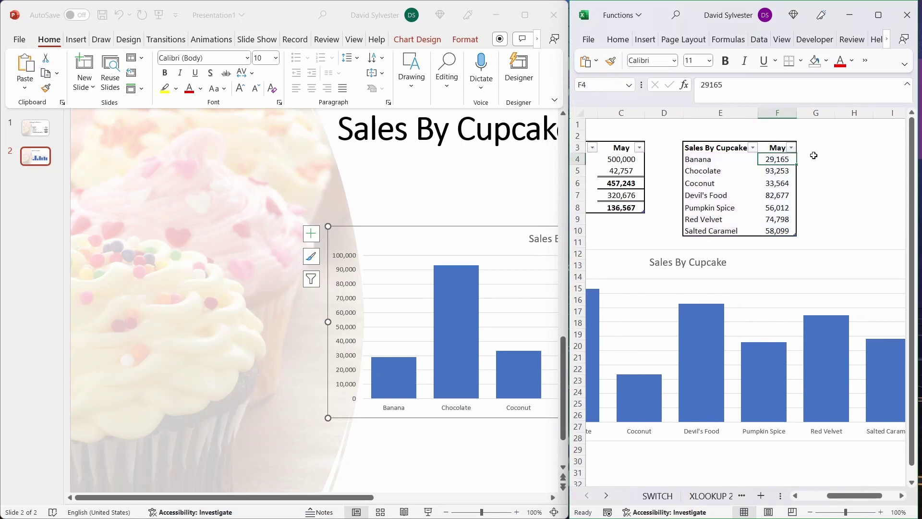
{"action": "type", "text": "50000"}
{"action": "key", "text": "Return"}
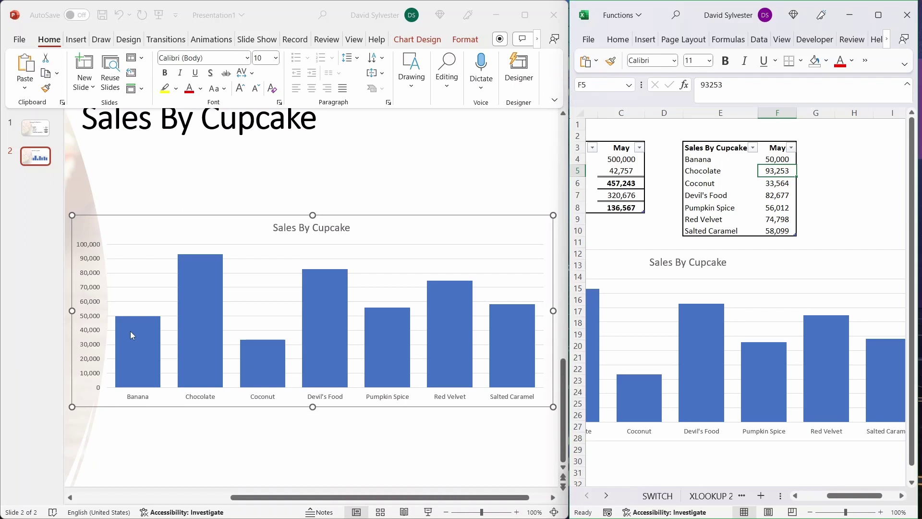
{"action": "key", "text": "ctrl+z"}
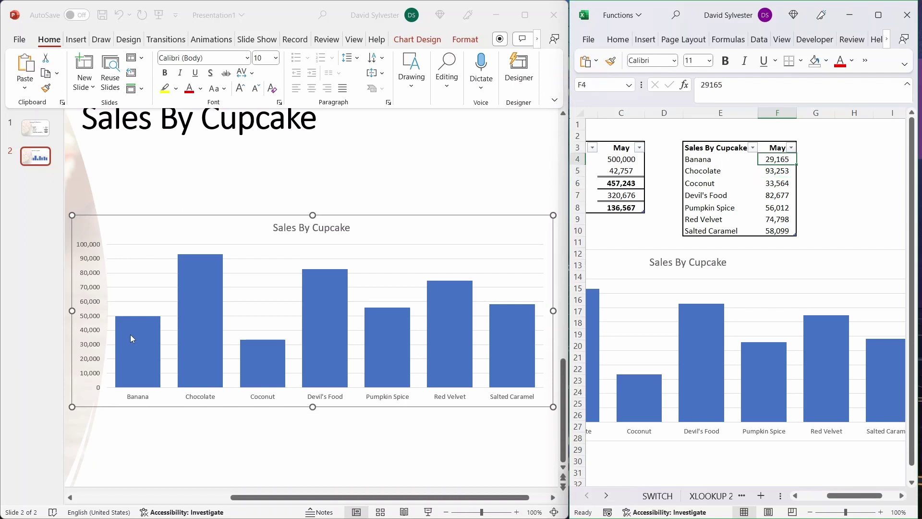
{"action": "key", "text": "super+Up"}
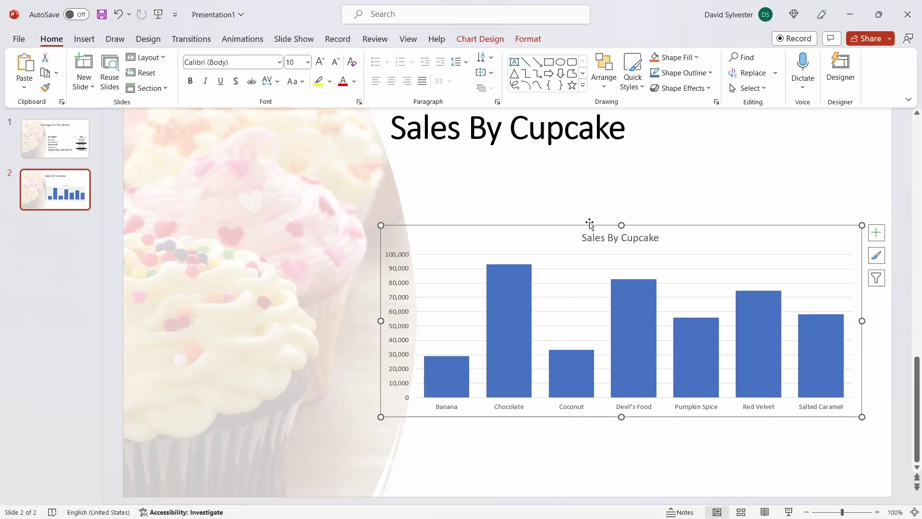
{"action": "left_click", "coordinate": [477, 41]}
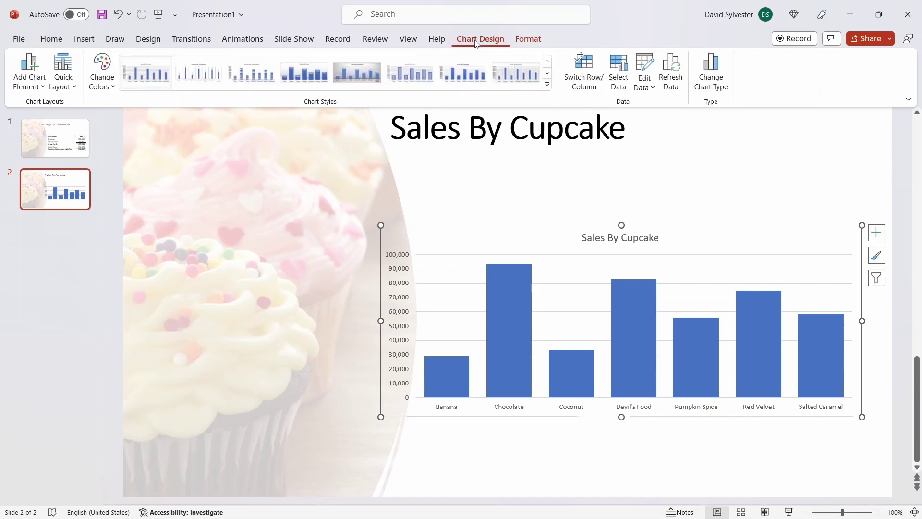
{"action": "left_click", "coordinate": [547, 84]}
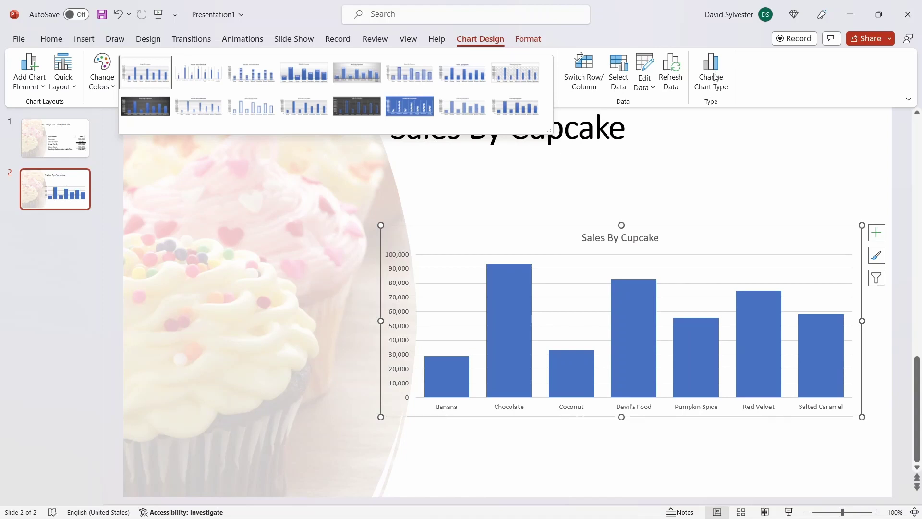
{"action": "left_click", "coordinate": [714, 77]}
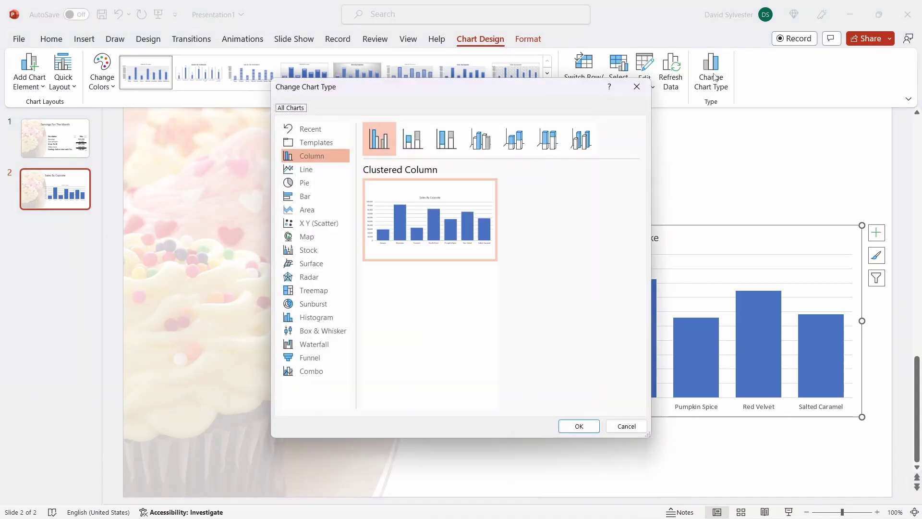
{"action": "left_click", "coordinate": [338, 171]}
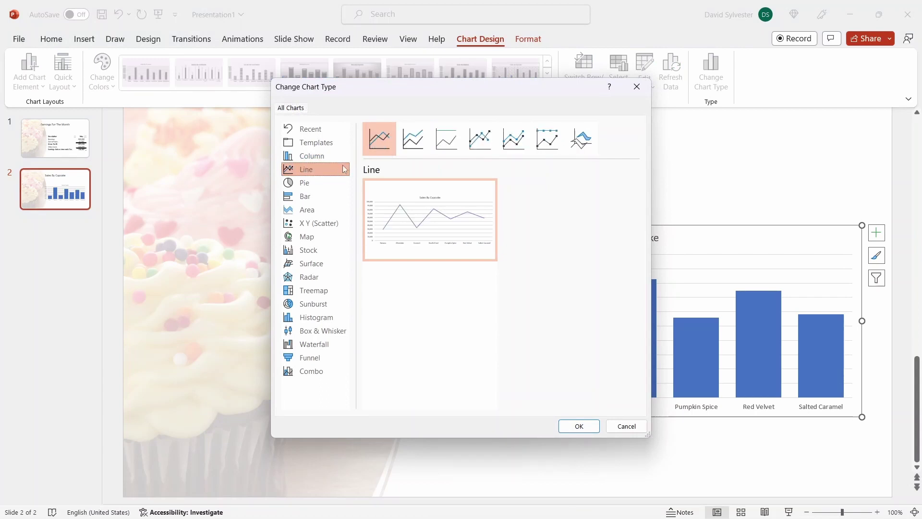
{"action": "left_click", "coordinate": [580, 426]}
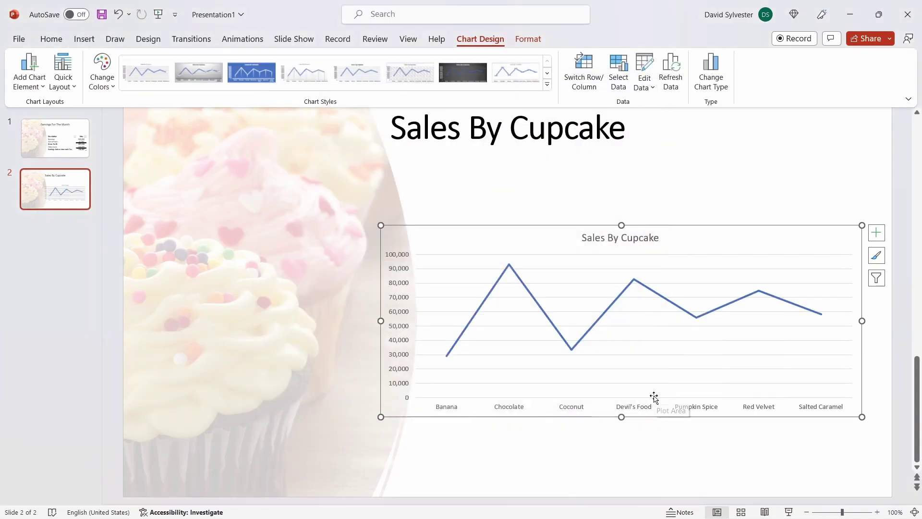
{"action": "left_click", "coordinate": [639, 436]}
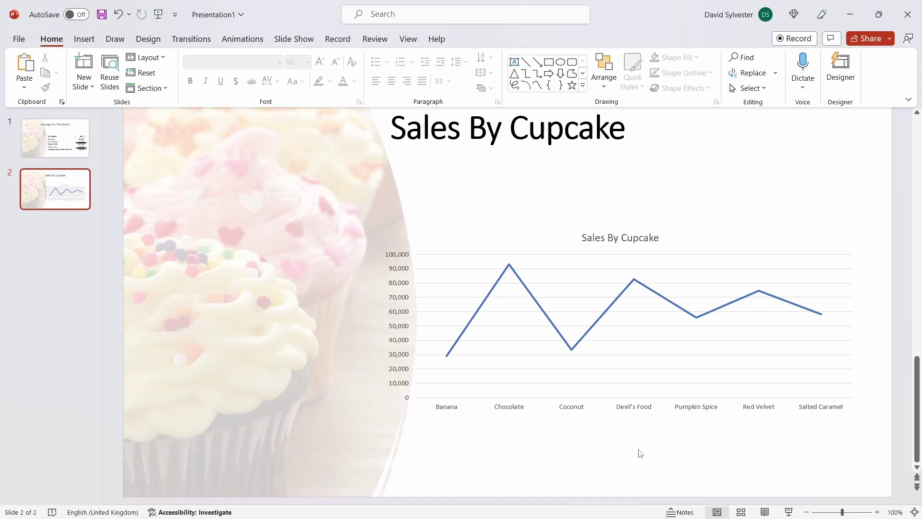
{"action": "mouse_move", "coordinate": [591, 513]}
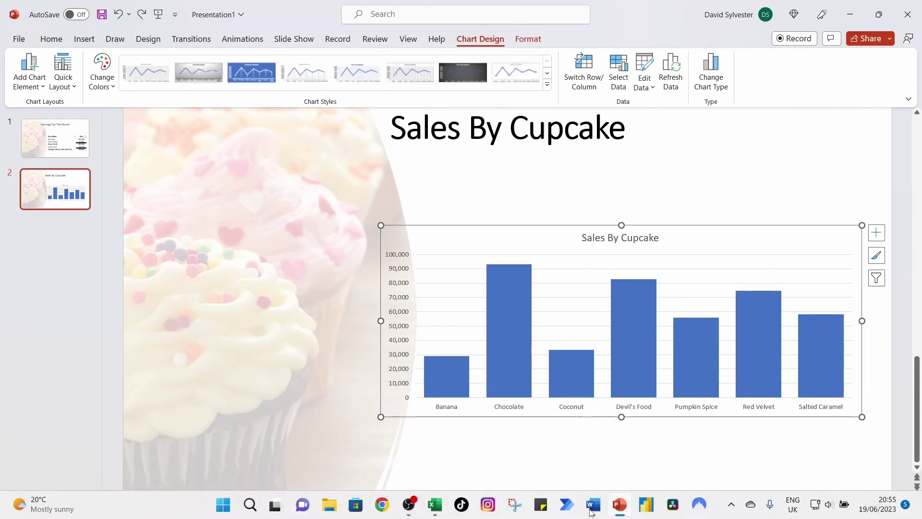